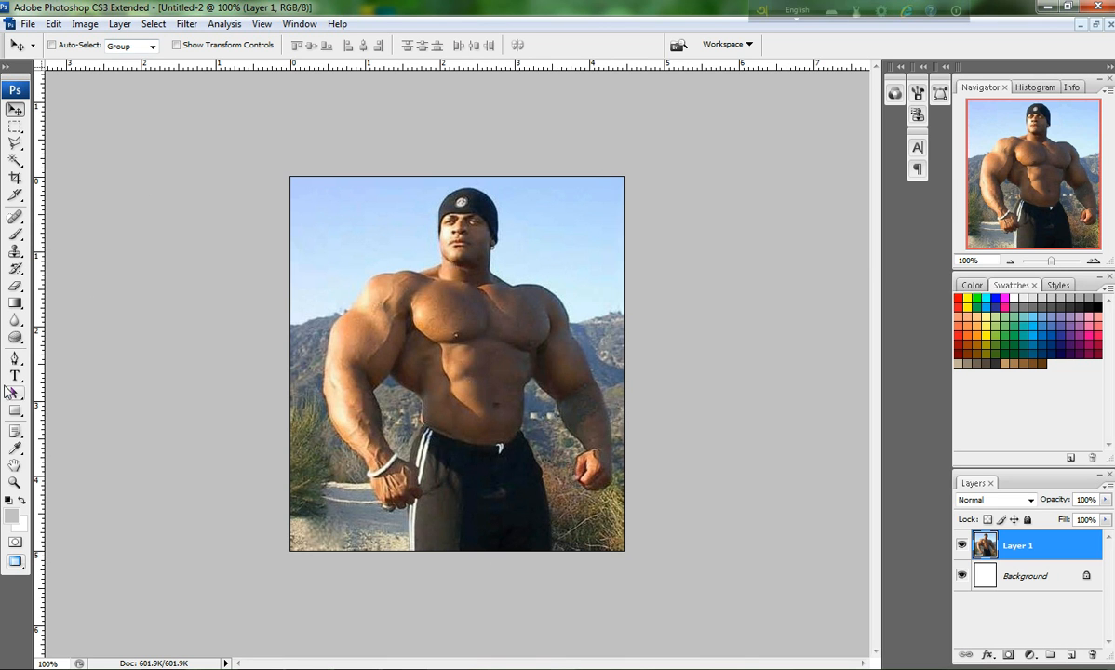
Trace the outer edge of the fist, wristband and forearm on the image's left side with the Pen tool.
left_click(15, 359)
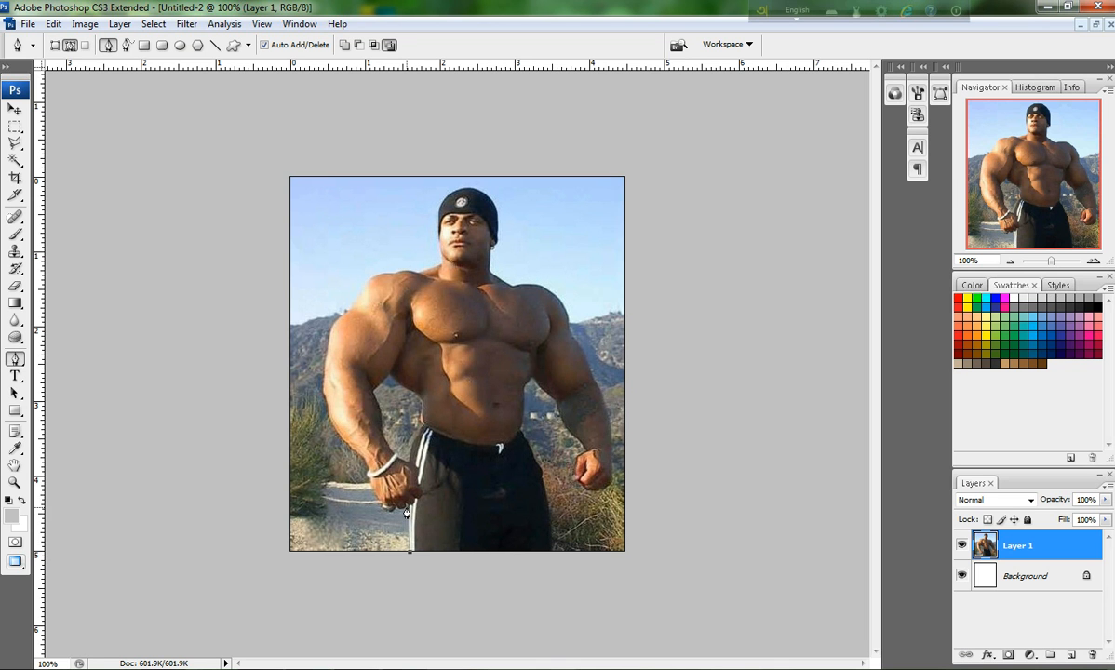
key("ctrl+plus")
scroll(392, 502, "down", 3)
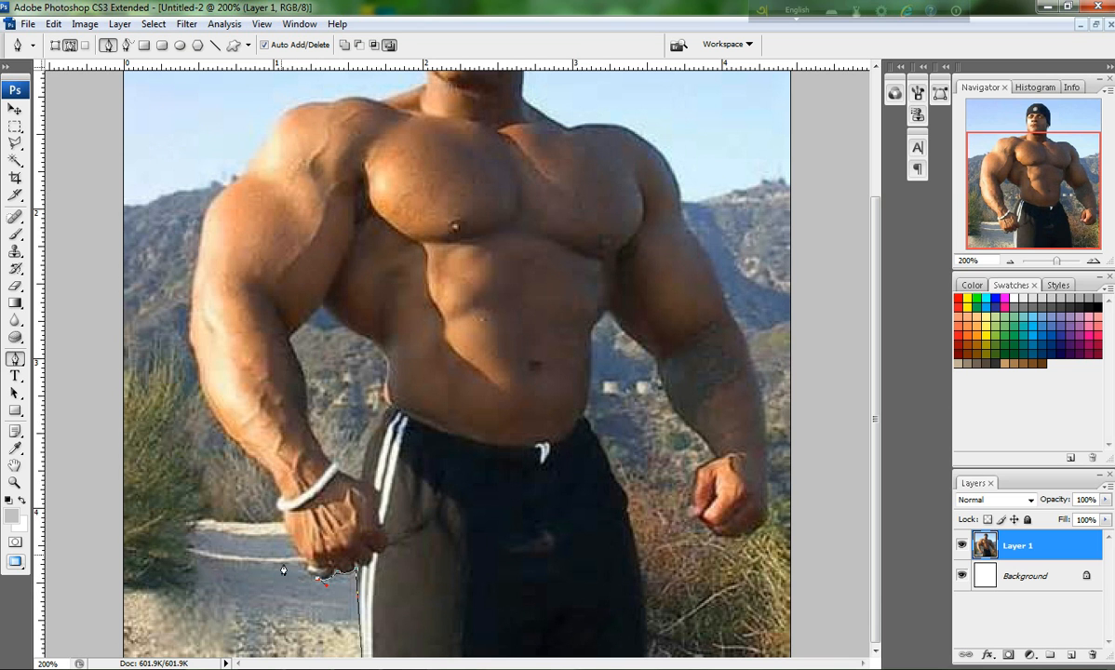
left_click_drag(305, 562, 310, 556)
left_click_drag(284, 519, 290, 493)
left_click(284, 517, "alt")
left_click_drag(279, 494, 281, 501)
left_click_drag(191, 346, 190, 270)
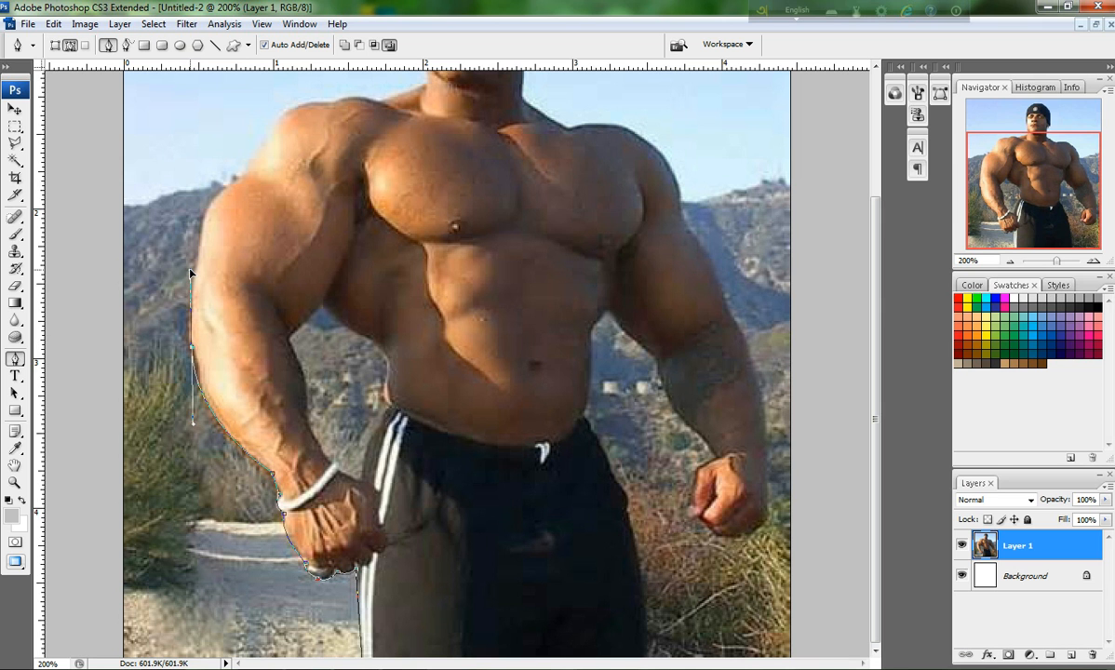
Continue the pen path from the elbow up along the outer upper arm toward the shoulder.
left_click(192, 352, "alt")
left_click_drag(195, 270, 202, 244)
scroll(205, 251, "up", 1)
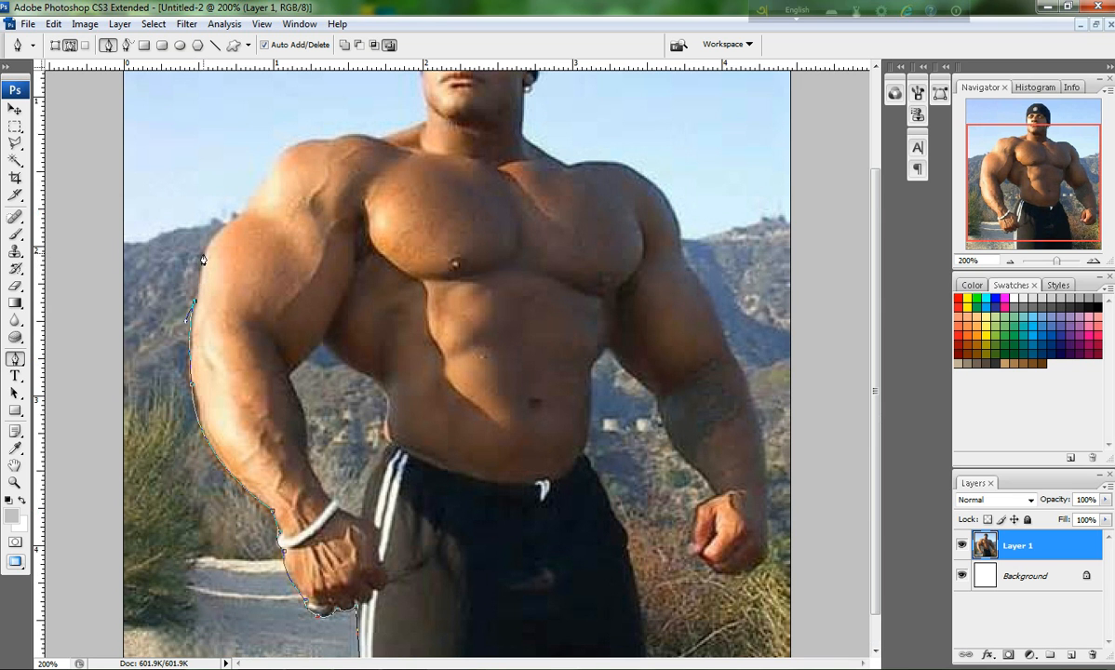
left_click(241, 213)
left_click_drag(241, 213, 266, 191)
scroll(239, 223, "up", 5)
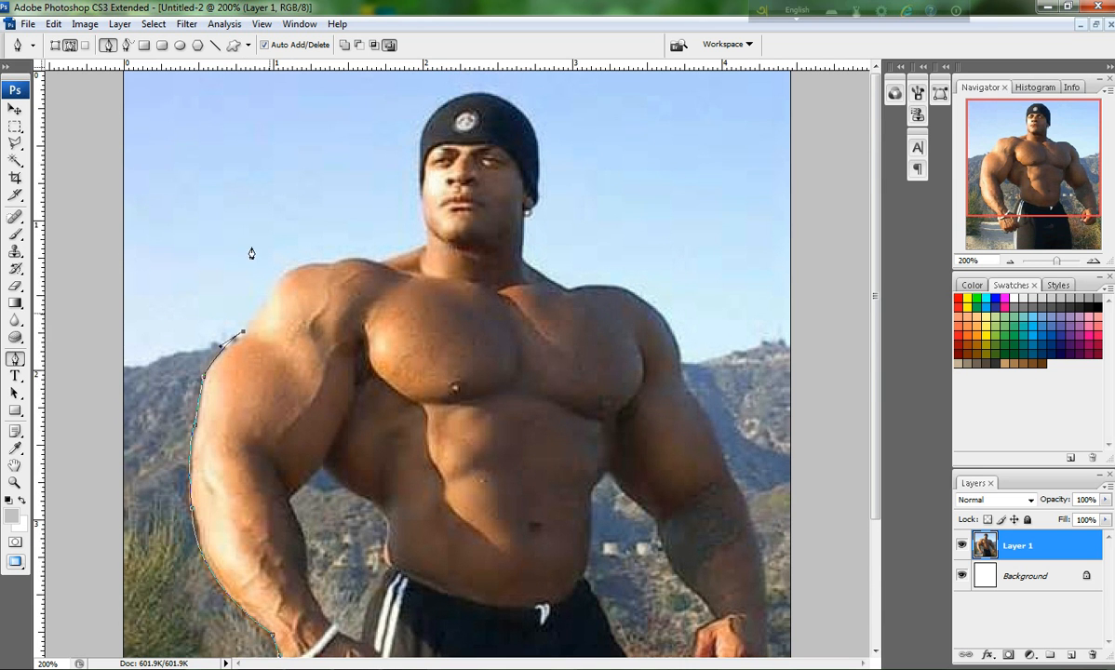
scroll(402, 481, "down", 1)
scroll(404, 482, "up", 1)
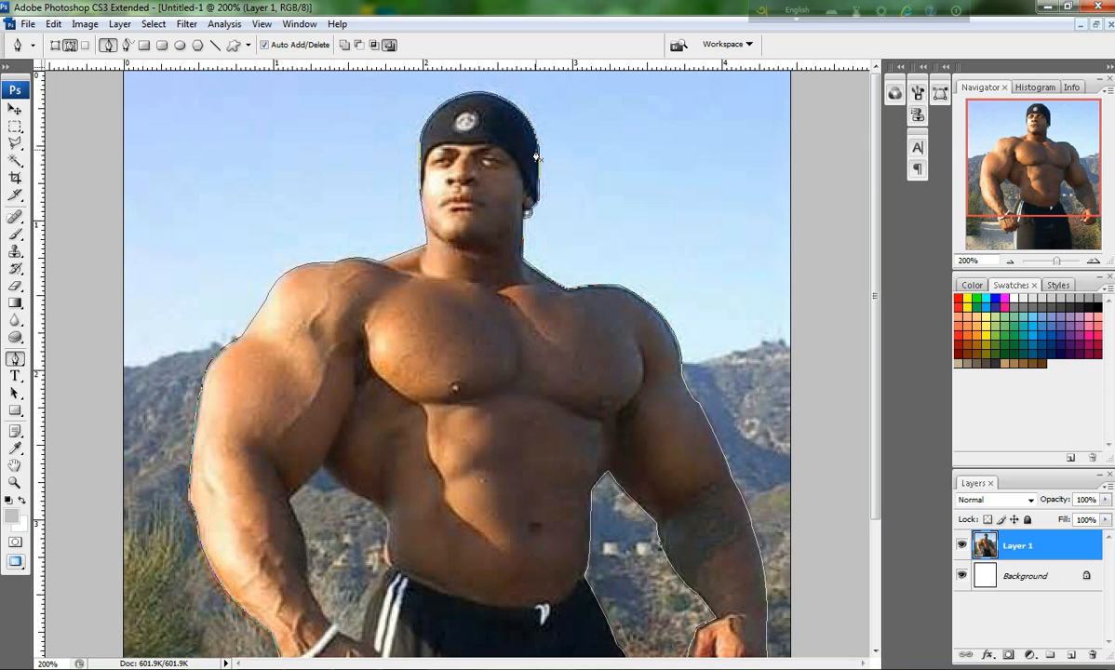
Convert the closed path around the man into a selection and add a new empty layer above Layer 1.
scroll(572, 527, "down", 2)
scroll(465, 532, "down", 1)
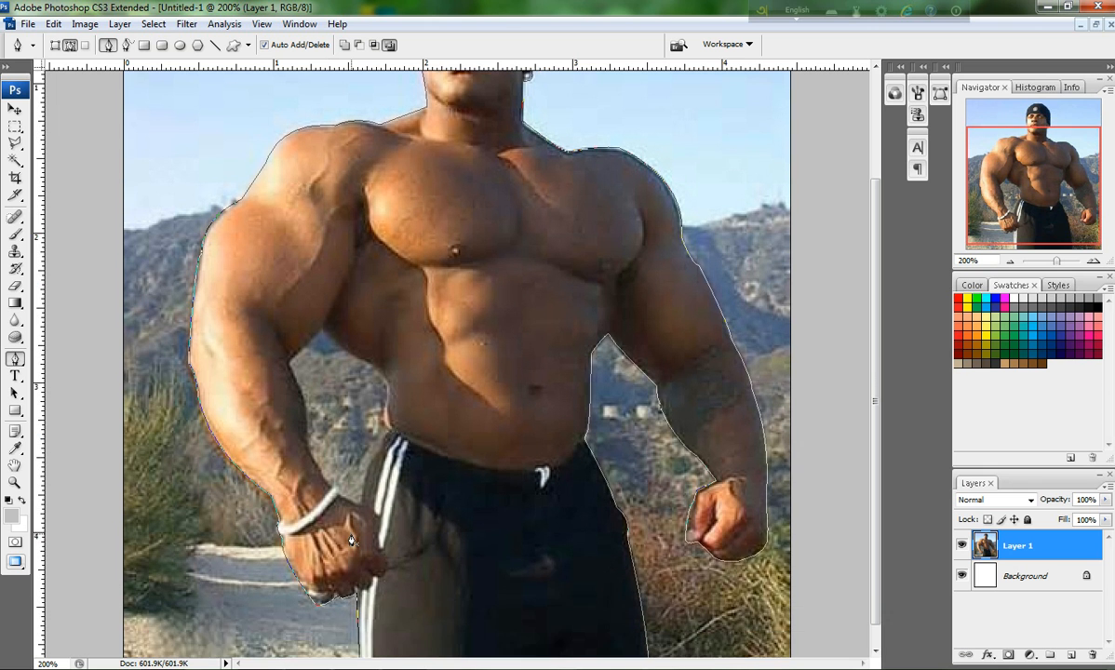
key("ctrl+Return")
scroll(354, 536, "up", 4)
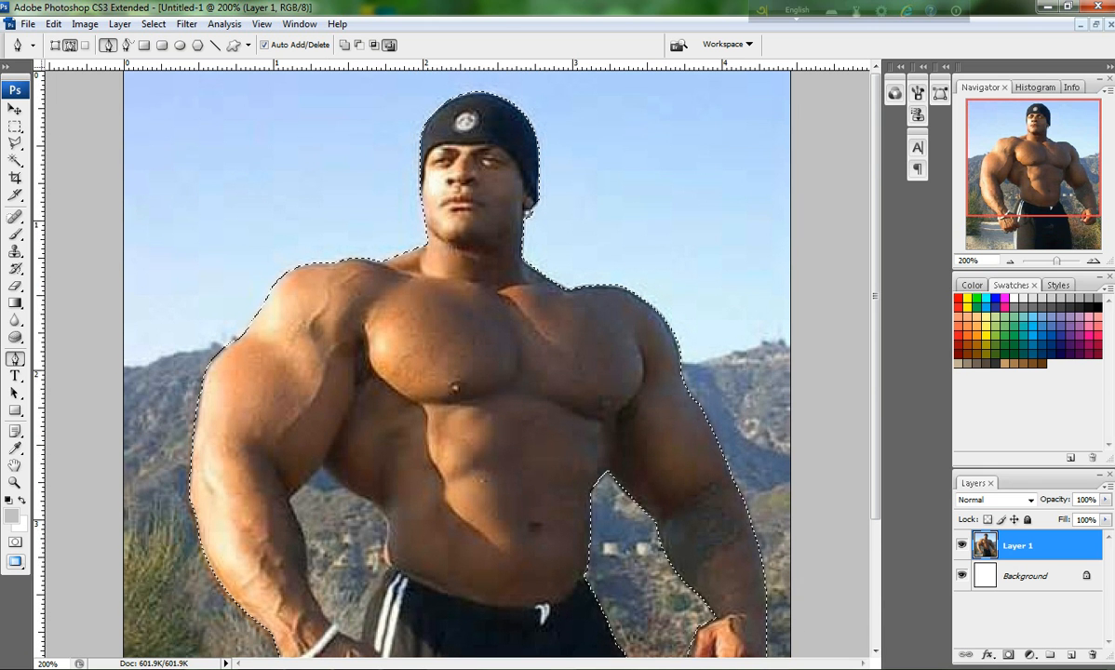
left_click(1068, 657)
scroll(861, 430, "down", 2)
scroll(861, 430, "down", 4)
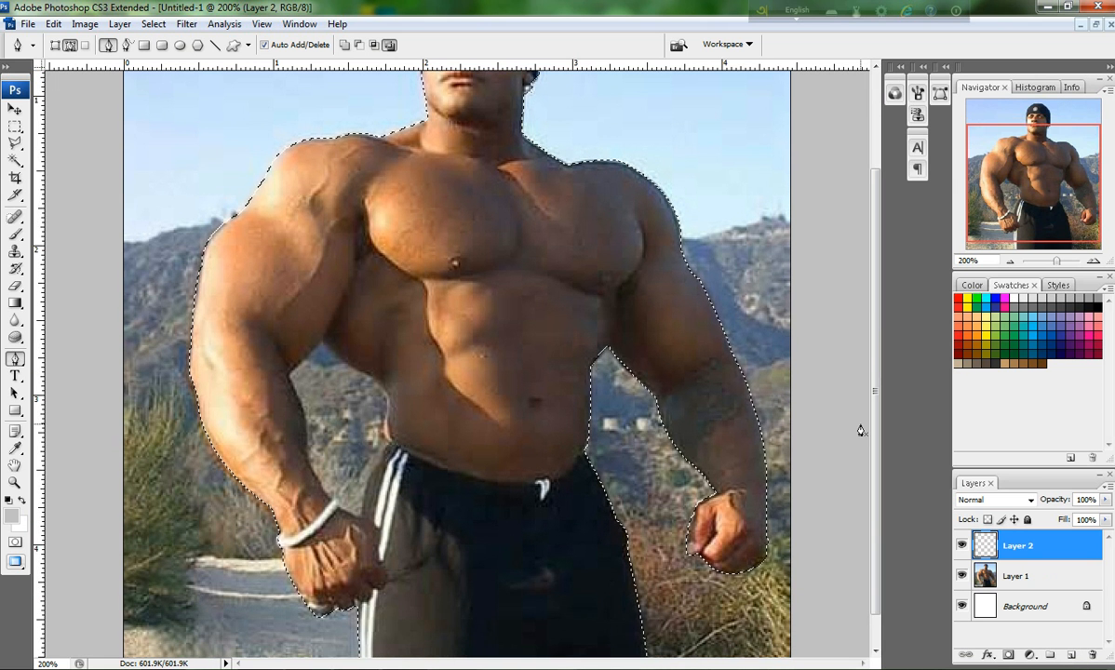
Try to copy the selected area from the empty Layer 2.
left_click(54, 24)
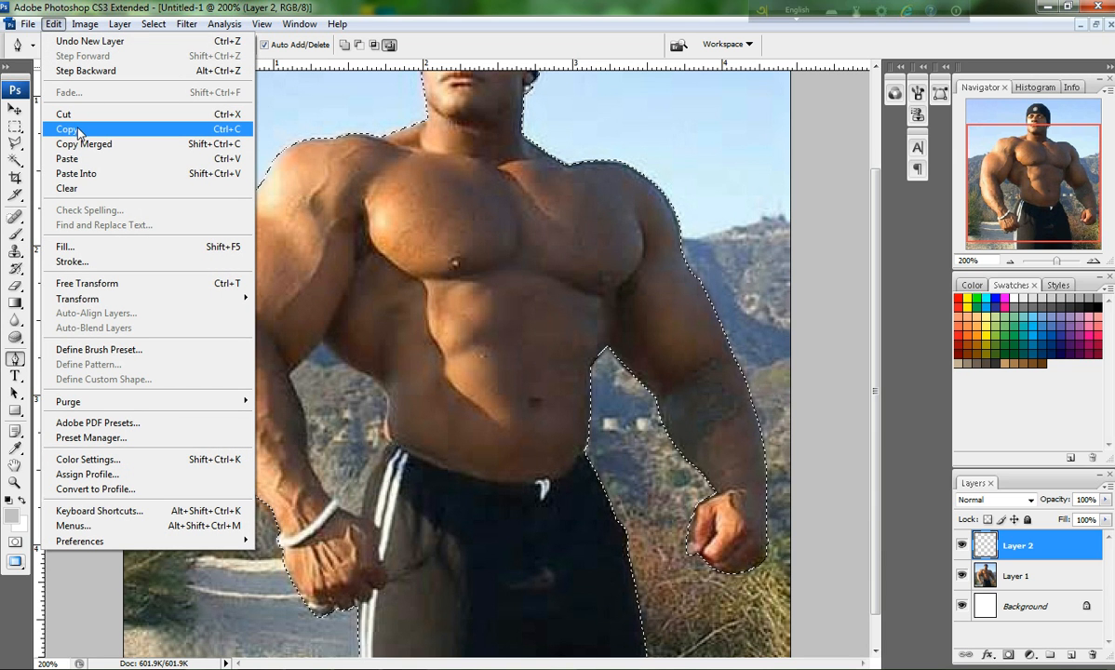
left_click(84, 136)
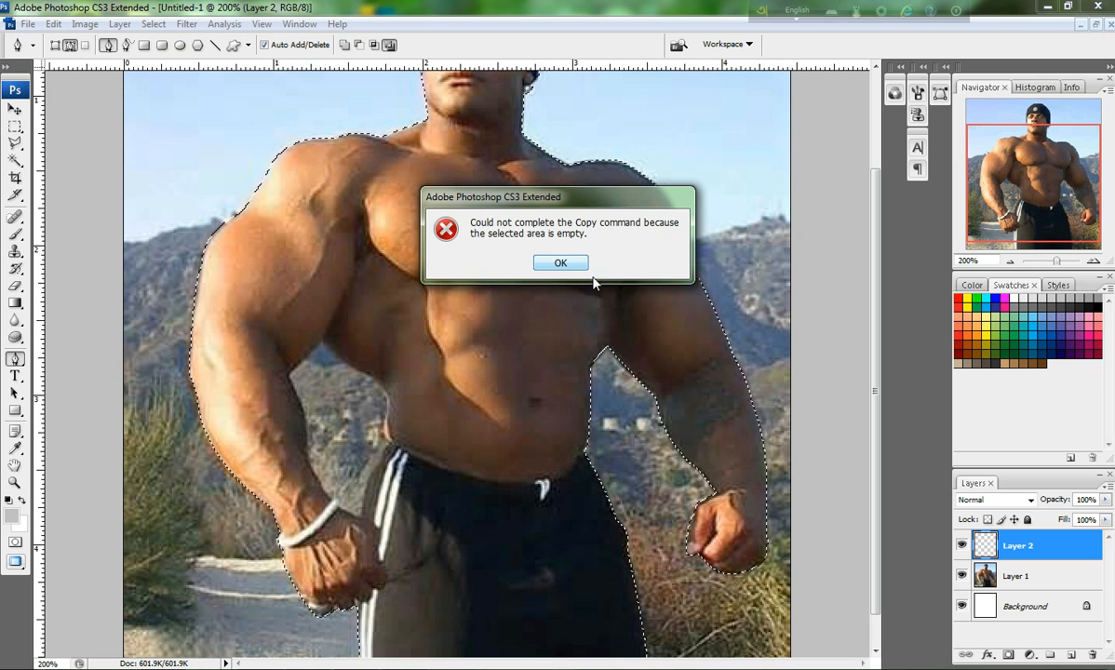
left_click(554, 265)
Copy the selected man from Layer 1 and paste him onto Layer 2.
left_click(1040, 582)
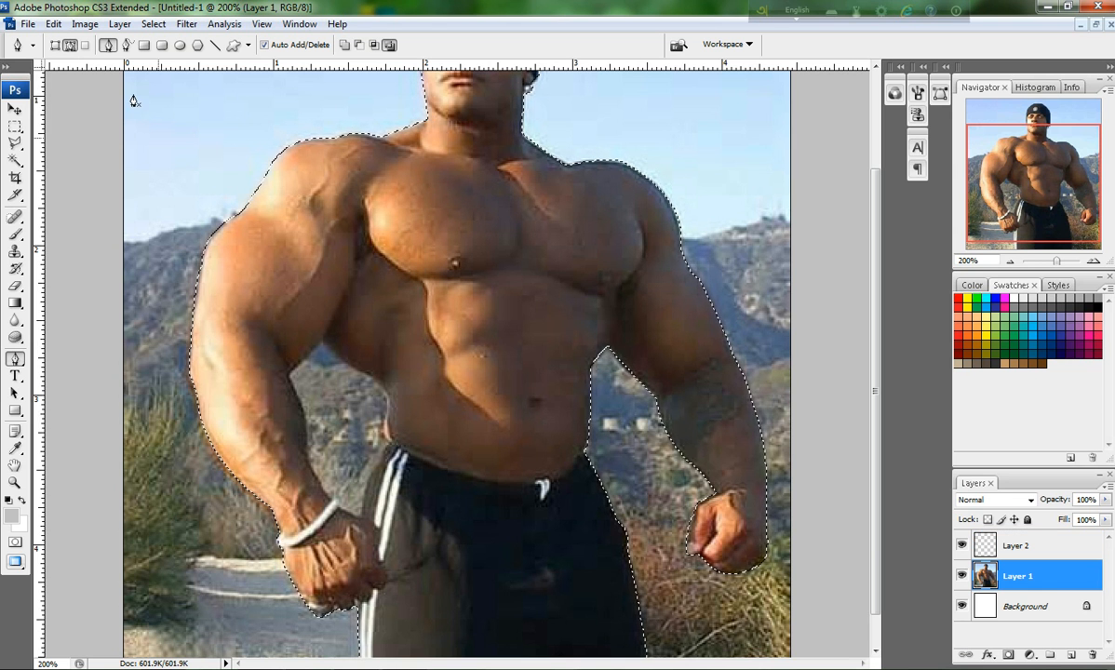
left_click(53, 23)
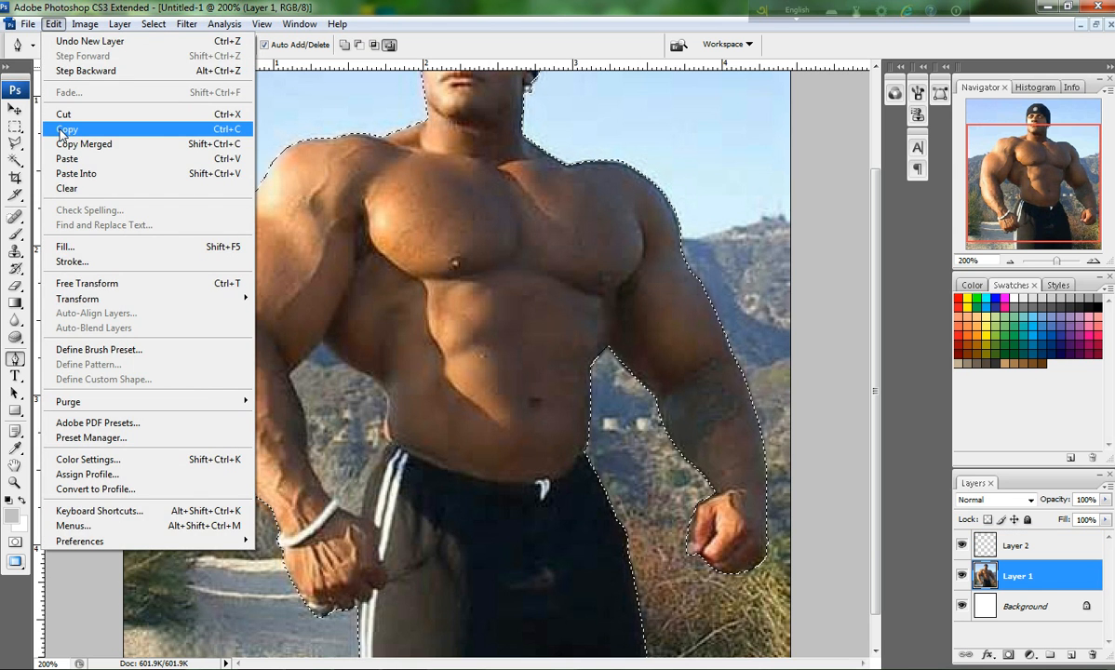
left_click(62, 131)
left_click(1016, 547)
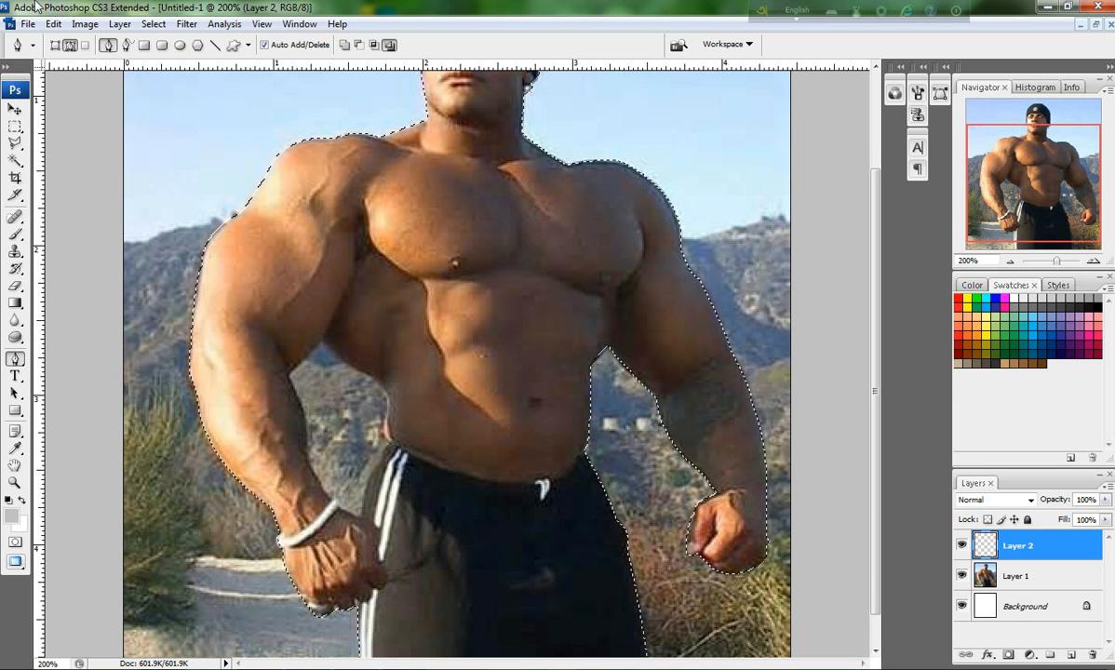
left_click(53, 24)
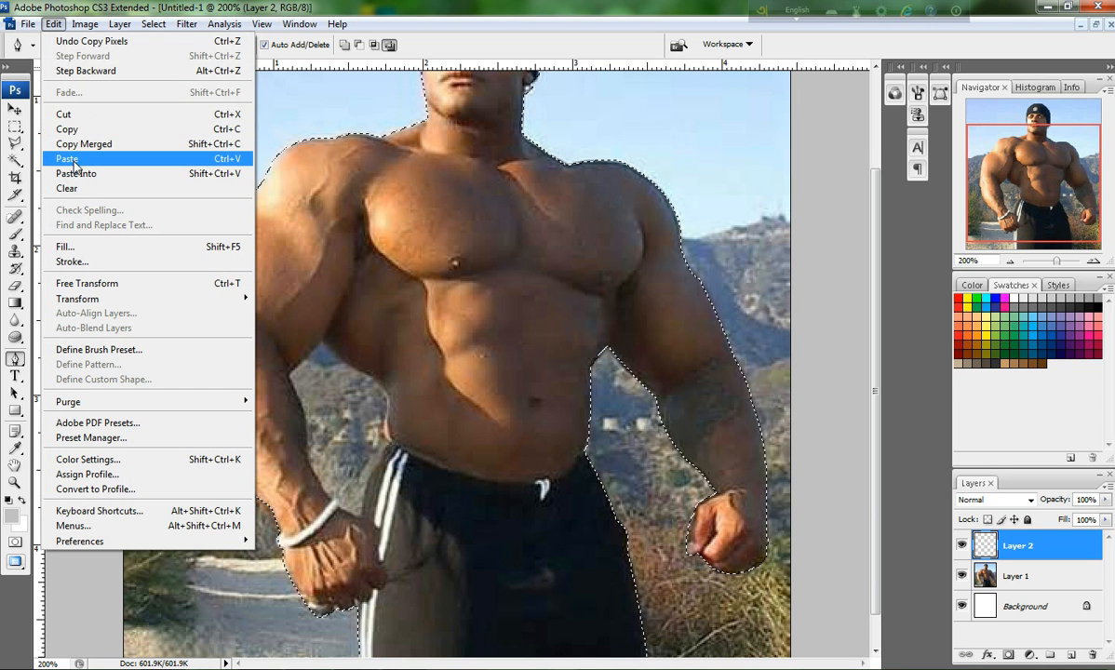
left_click(70, 158)
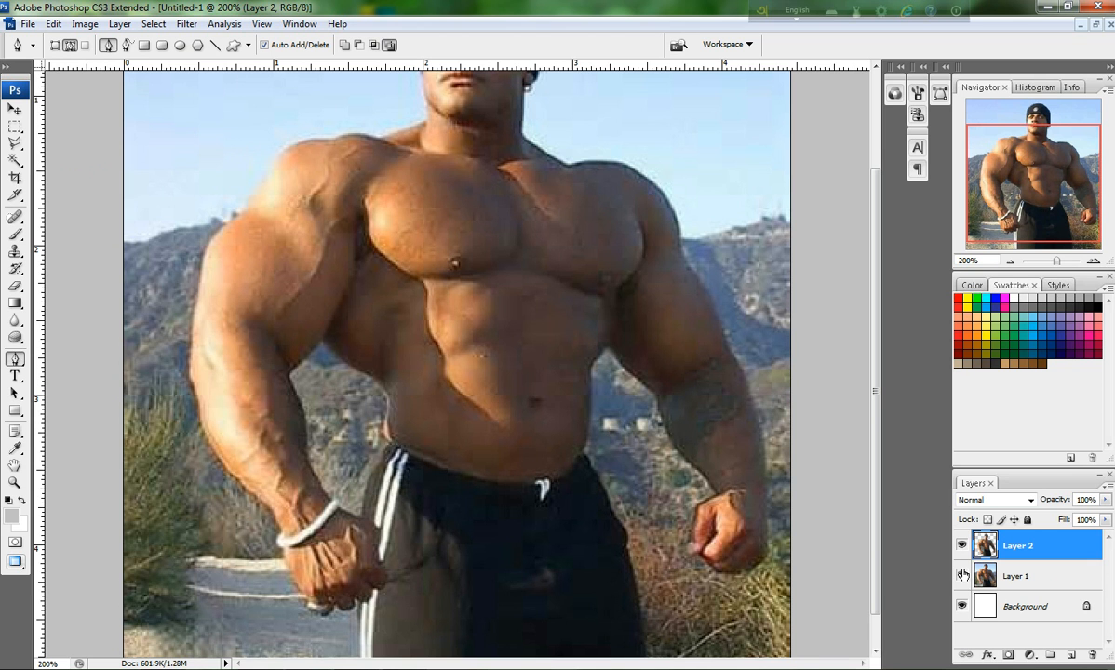
Hide Layer 1 and start a pen path around the leftover background between the braceleted arm and the waist.
left_click(962, 575)
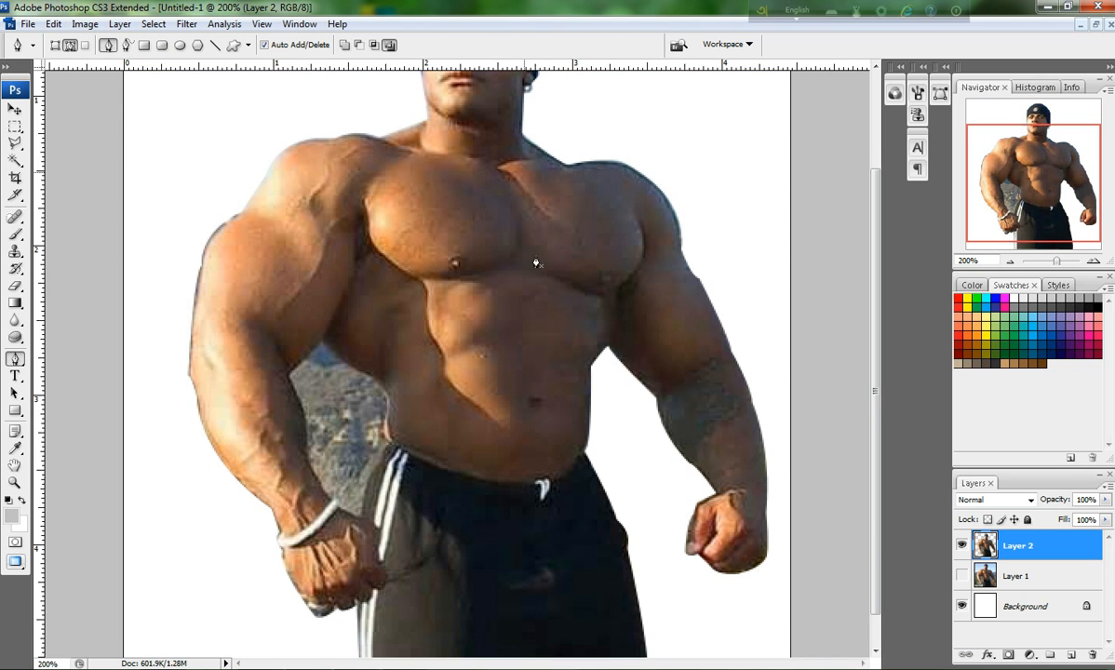
scroll(536, 264, "up", 6)
scroll(532, 279, "down", 4)
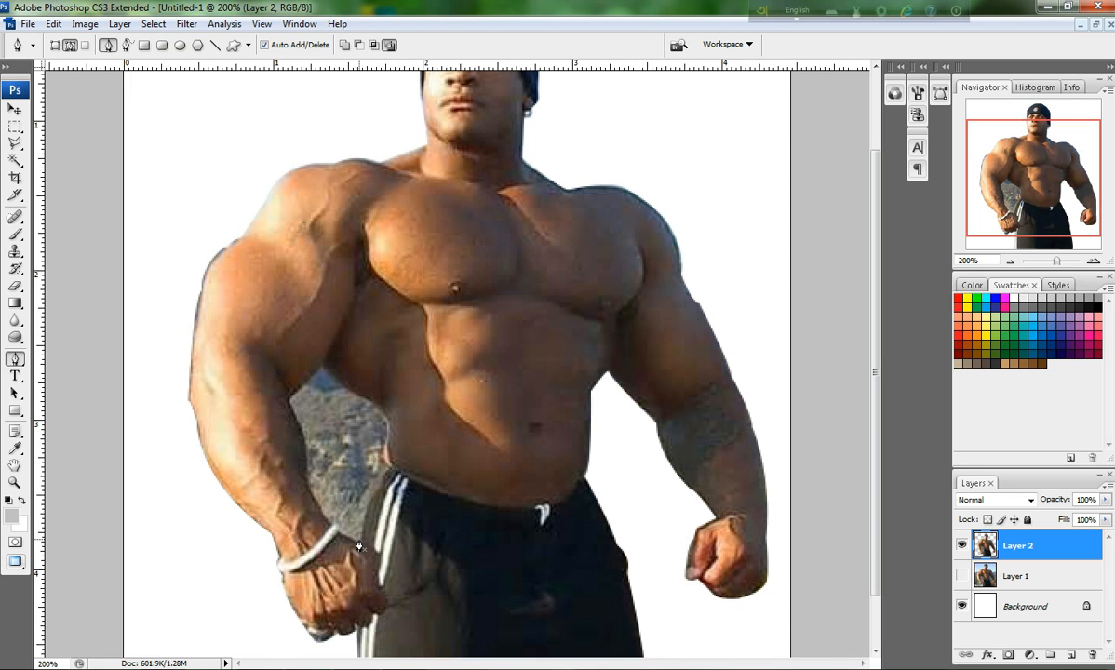
left_click(358, 539)
left_click_drag(382, 472, 393, 461)
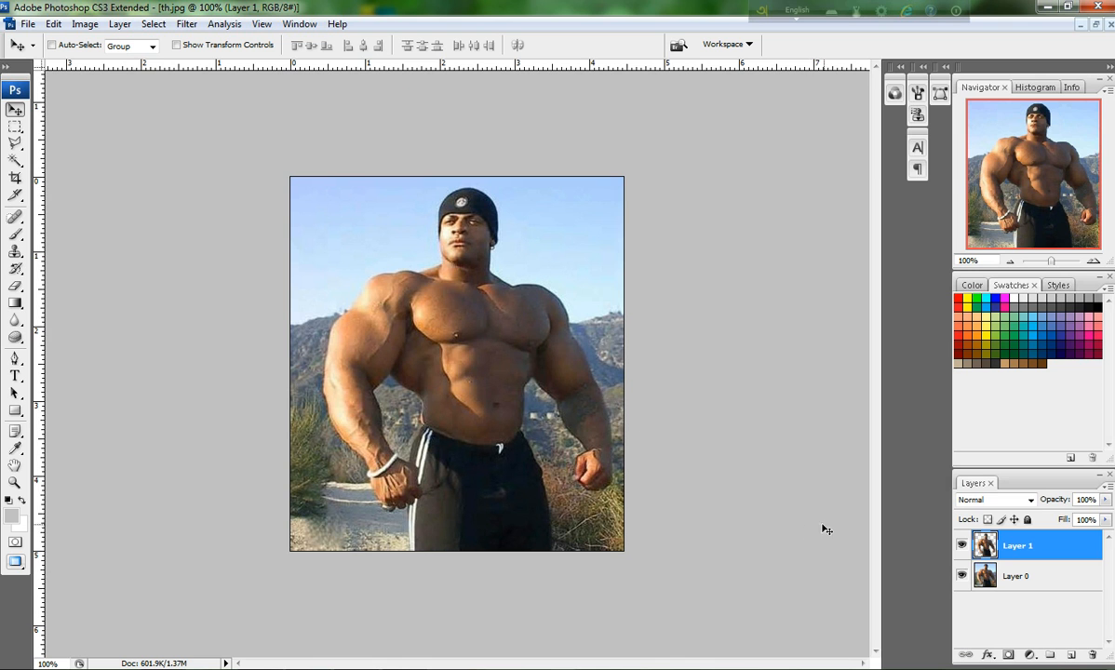
Desaturate the cut-out man on Layer 1 with Layer 0 hidden, and make Layer 0 visible again.
left_click(962, 578)
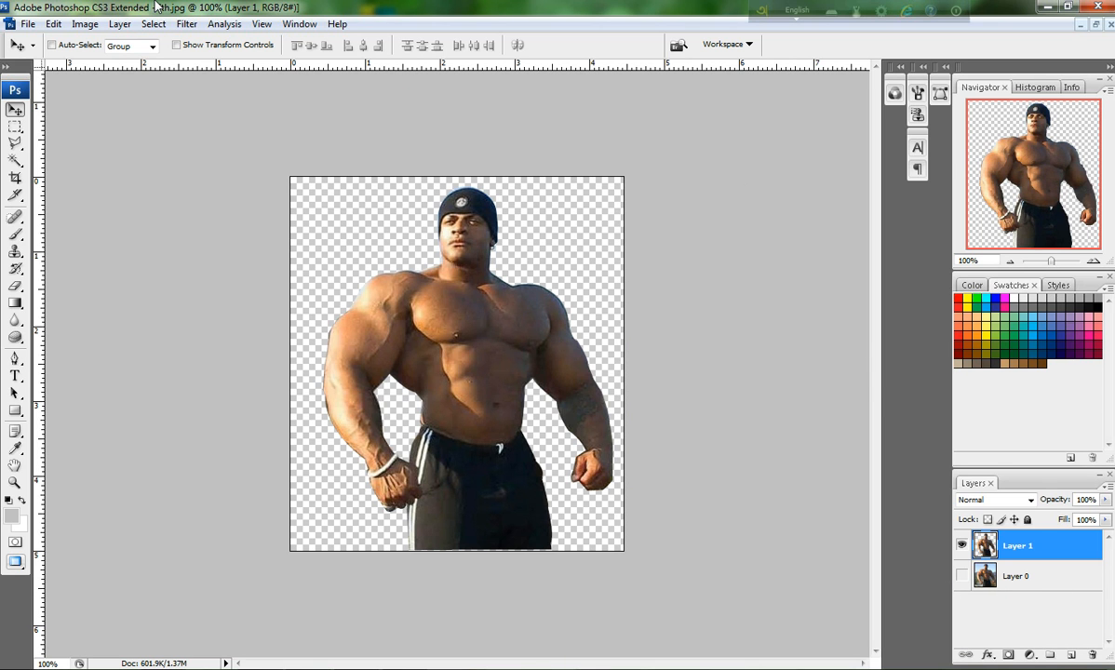
left_click(86, 23)
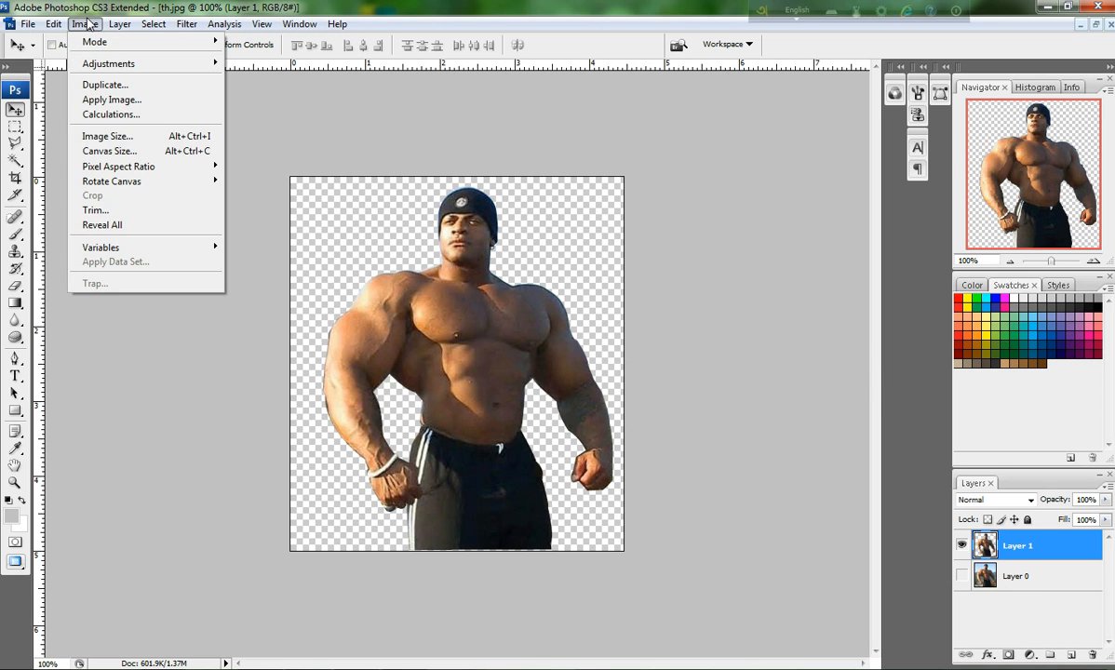
mouse_move(147, 64)
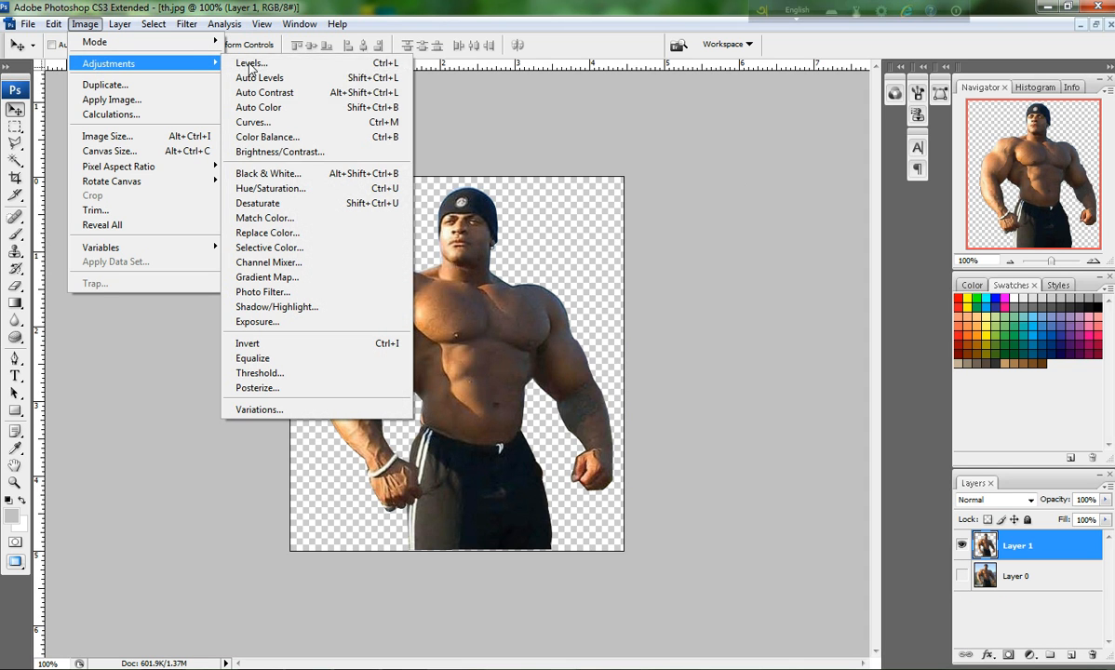
left_click(277, 214)
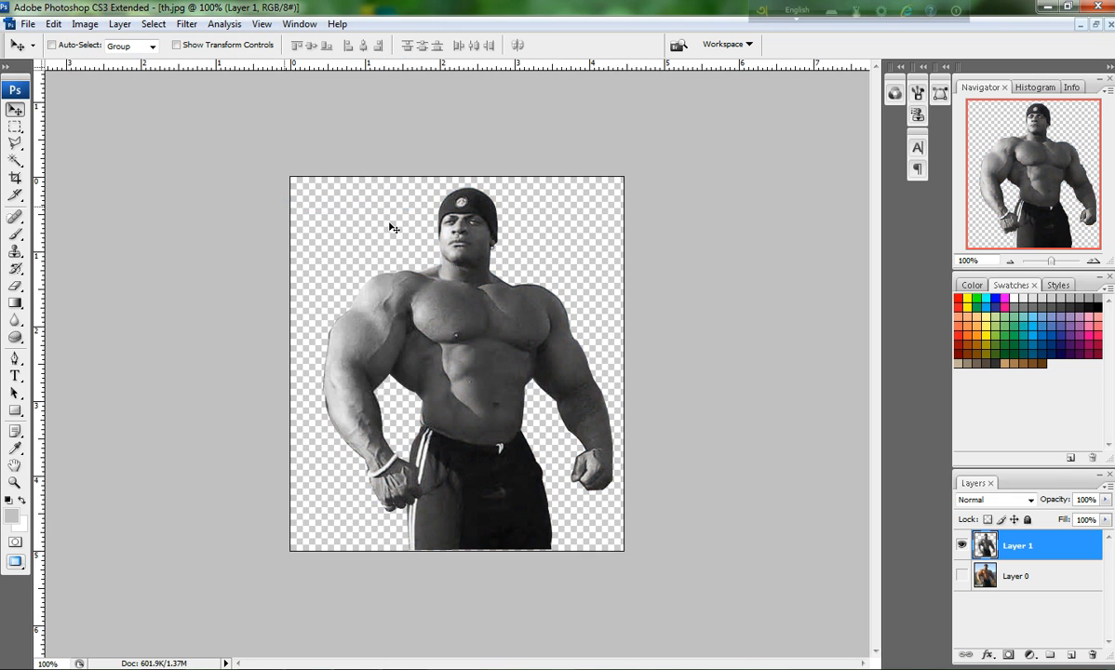
left_click(961, 576)
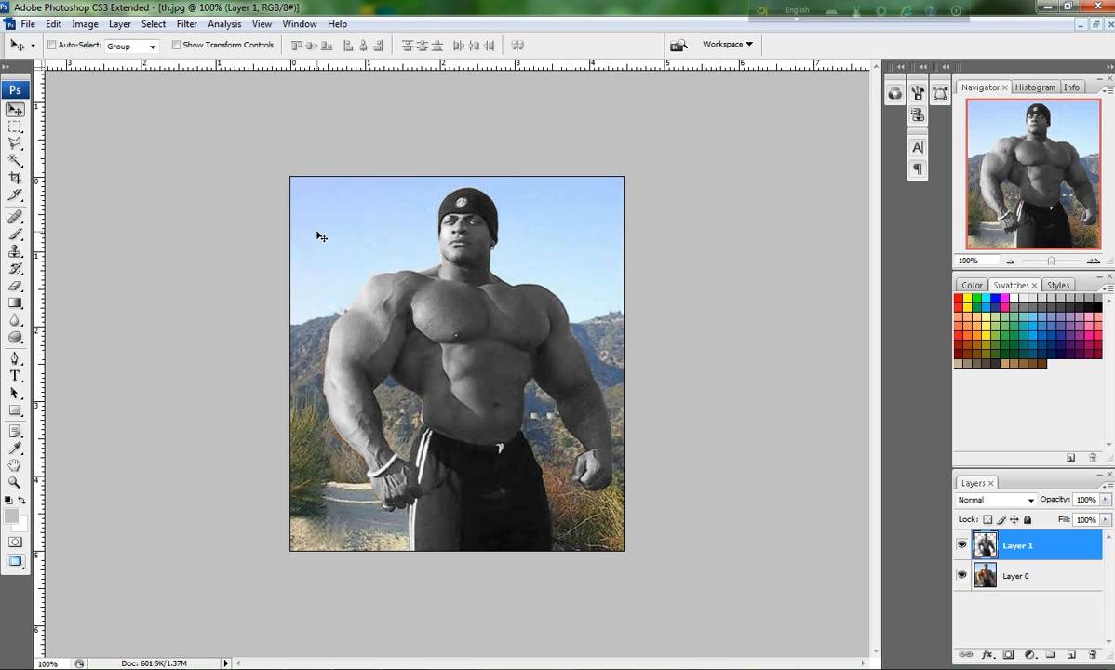
Copy the entire stone texture from redirect1.jpg and paste it as a new top layer in th.jpg.
left_click(1094, 26)
left_click(324, 81)
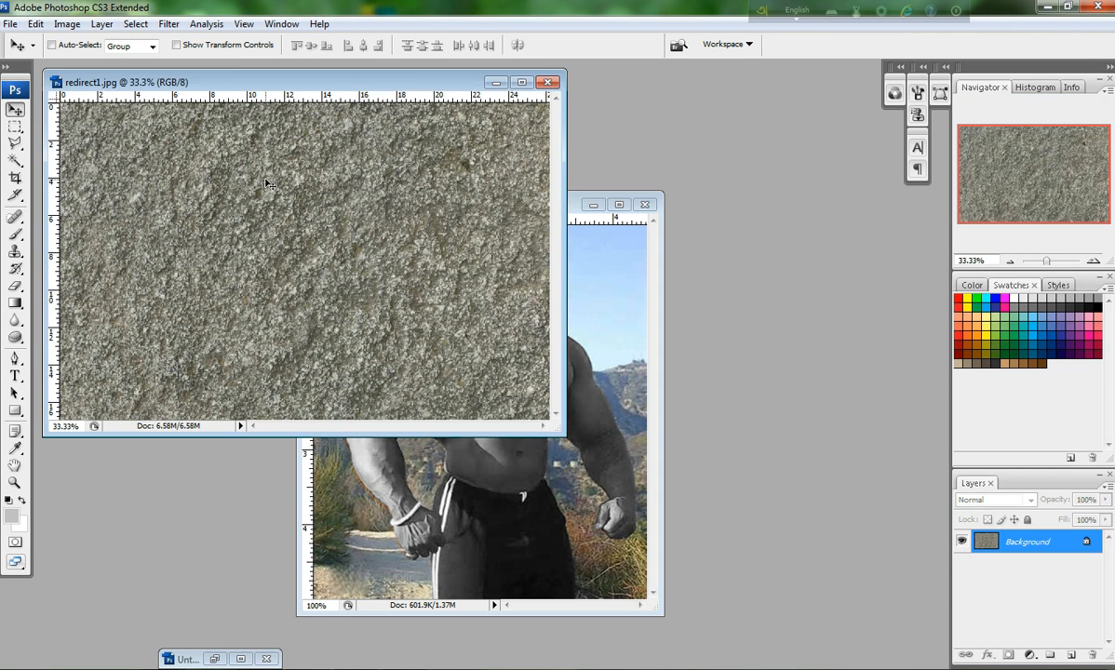
key("ctrl+a")
key("ctrl+c")
left_click(579, 217)
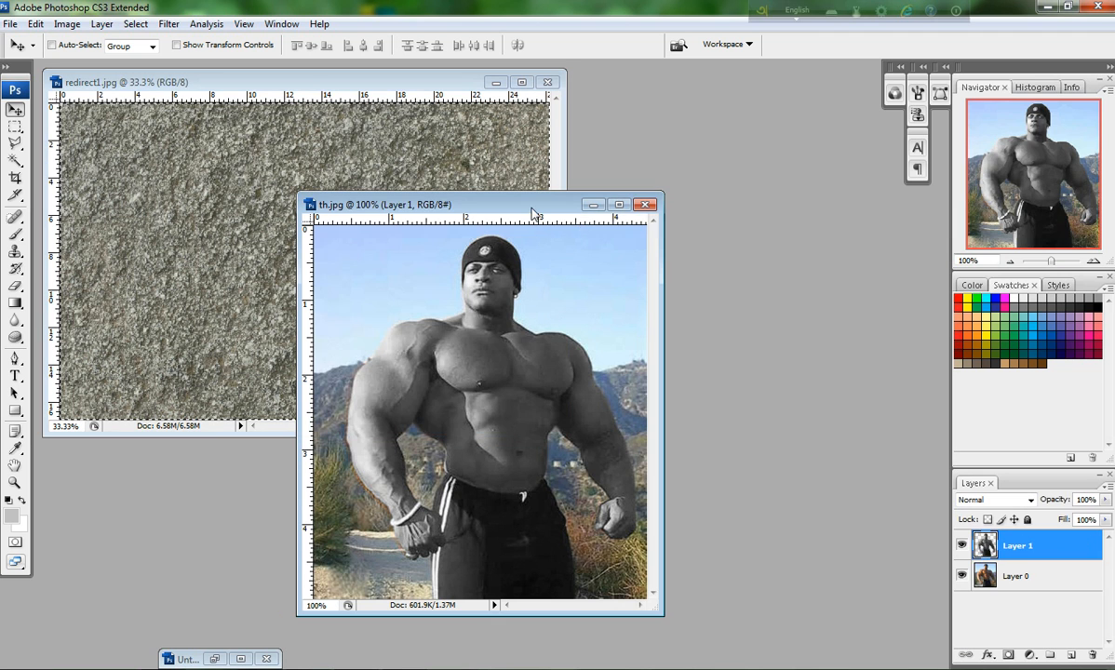
key("ctrl+v")
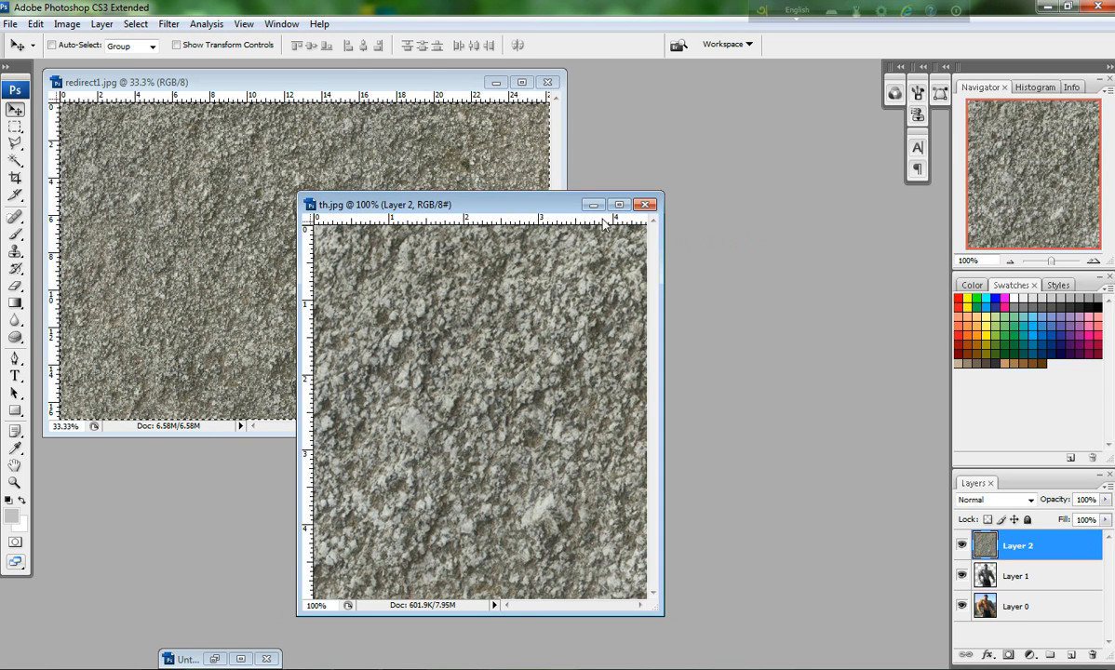
double_click(577, 202)
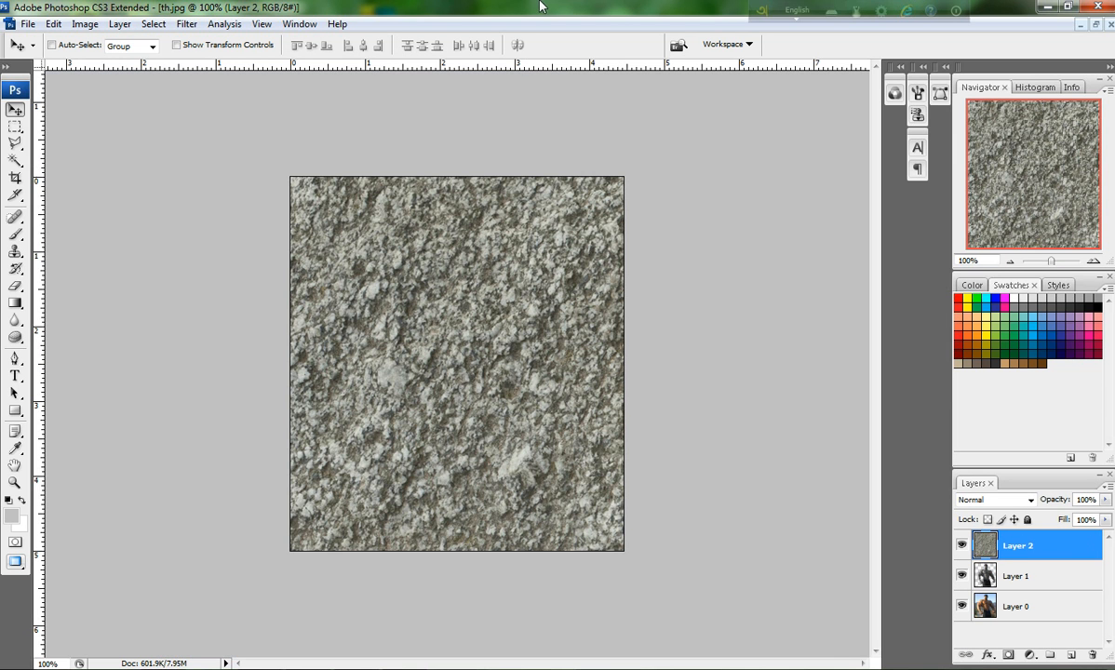
Load Layer 1's outline as a selection and add it as a layer mask on the stone texture layer.
left_click(986, 577, "ctrl")
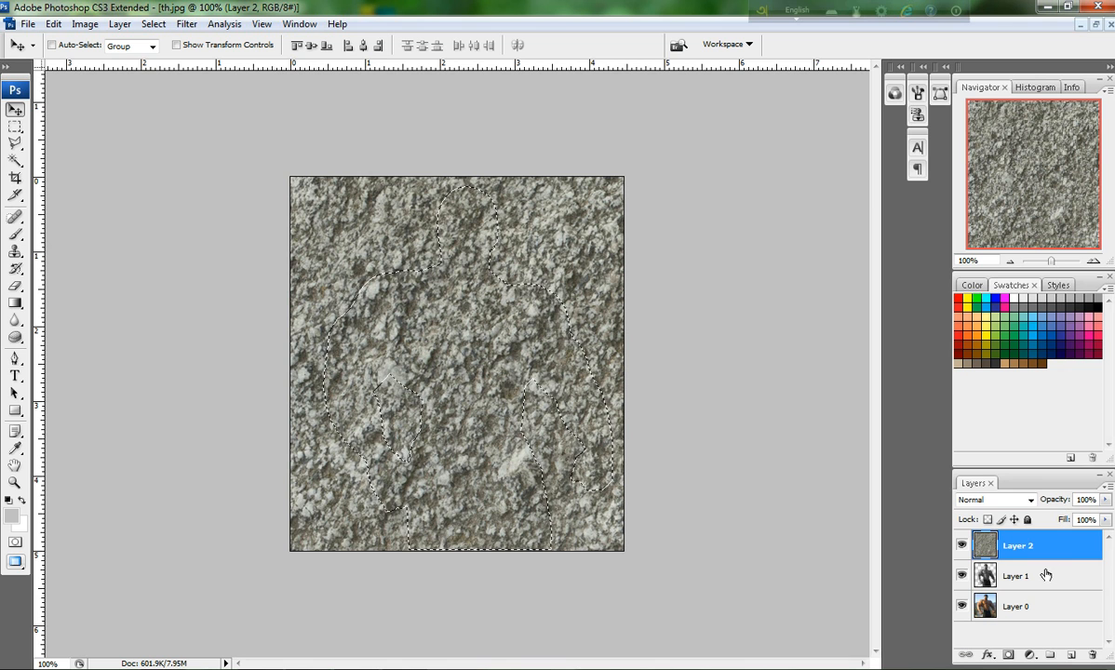
left_click(1009, 656)
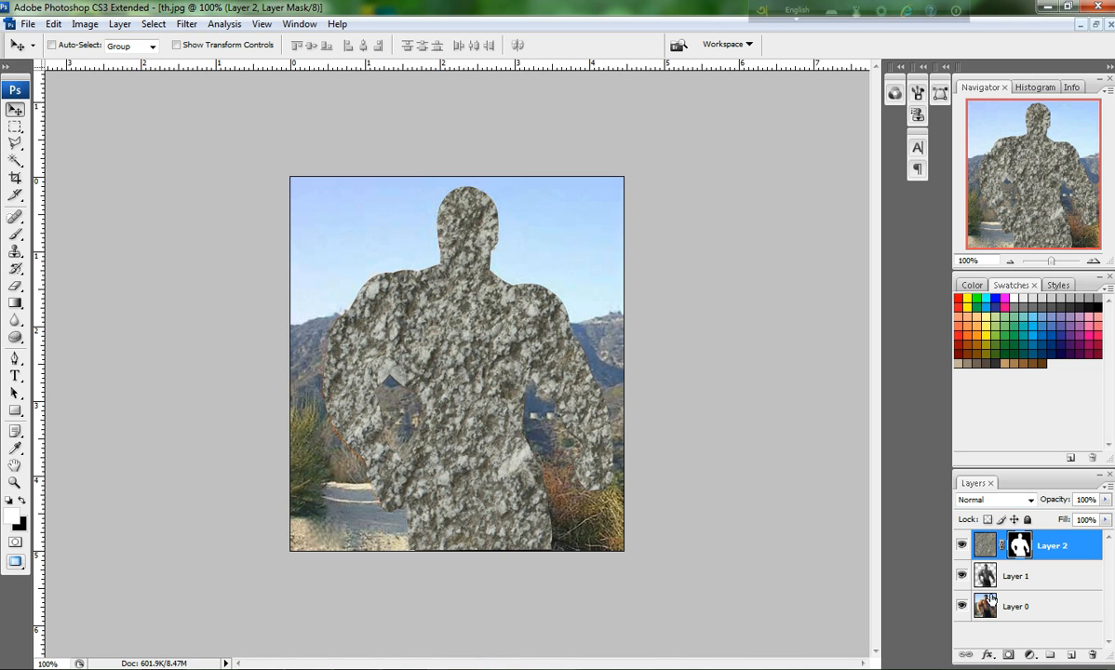
Try the Color Burn blend mode on the masked stone layer and settle on Multiply.
left_click(1001, 500)
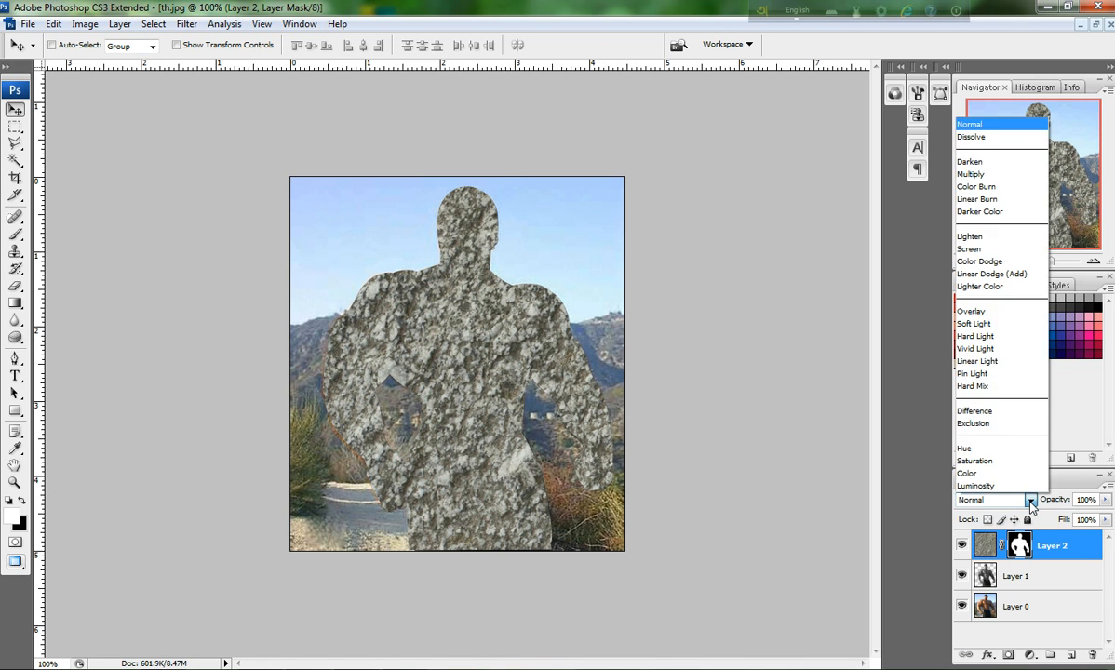
left_click(978, 188)
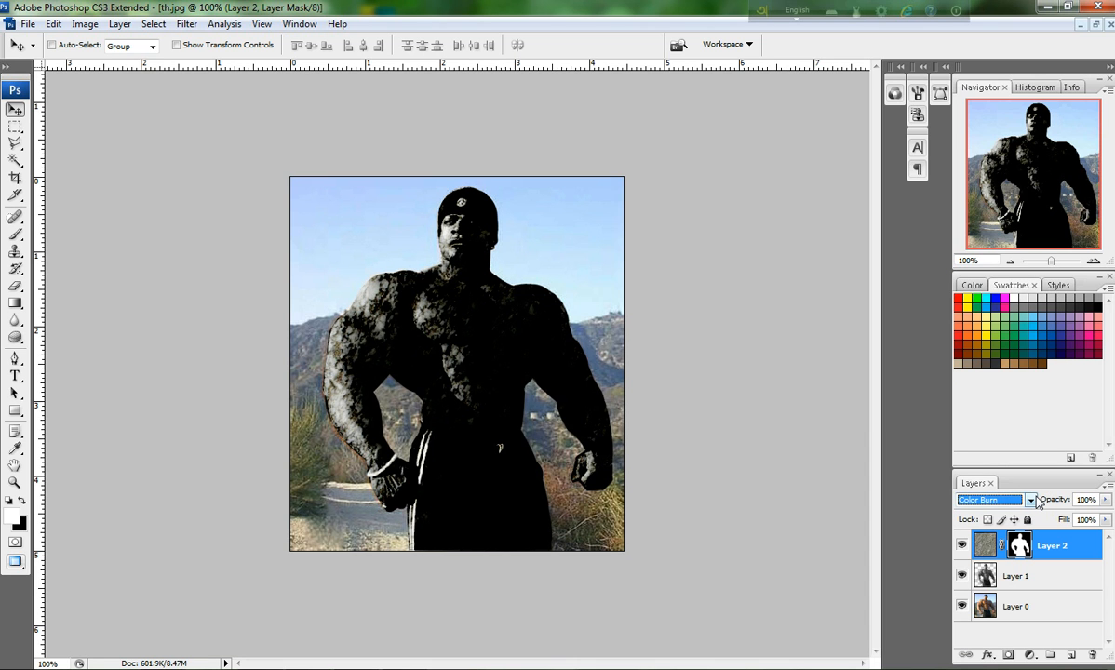
left_click(1031, 500)
left_click(935, 166)
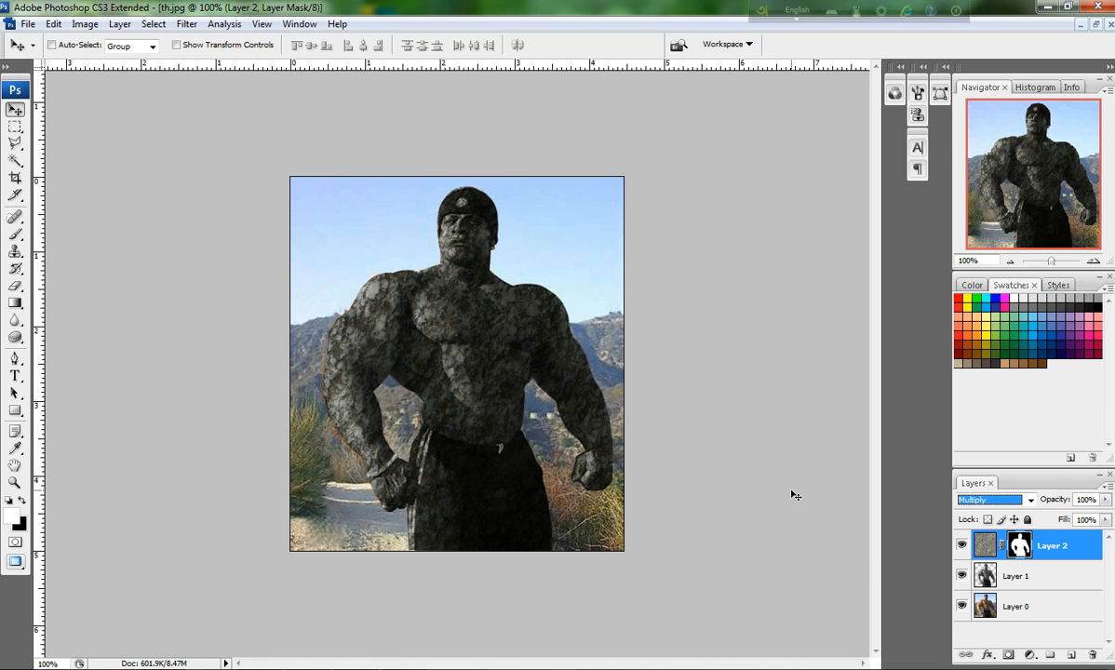
Lower the stone texture layer's opacity to 67%.
left_click(1106, 499)
left_click_drag(1108, 516, 1087, 524)
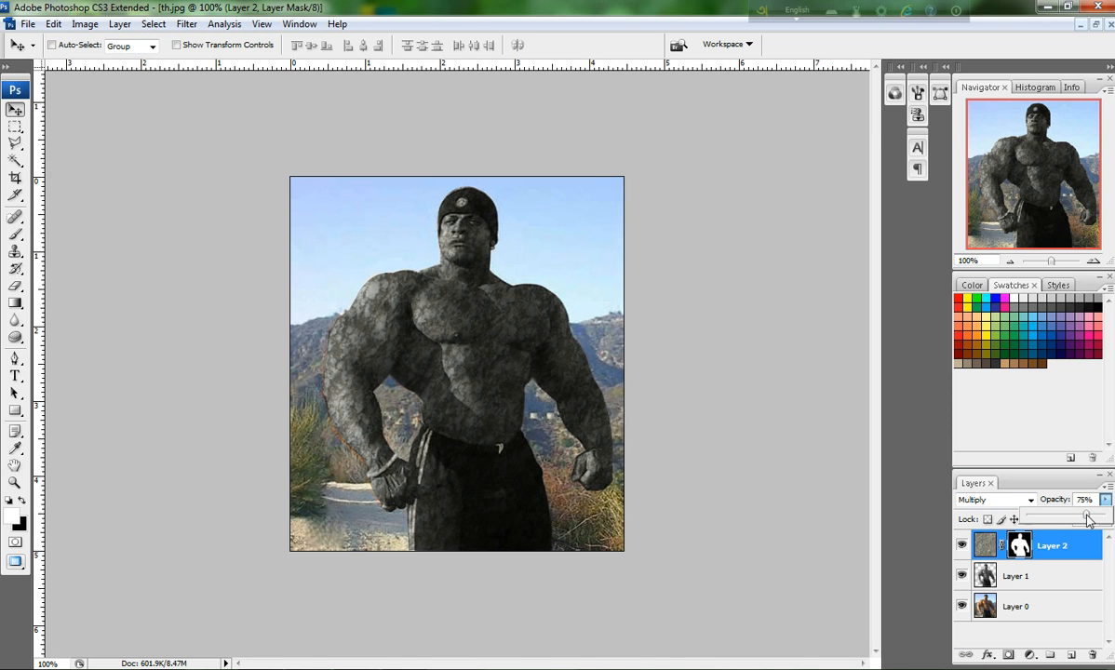
left_click_drag(1089, 520, 1079, 523)
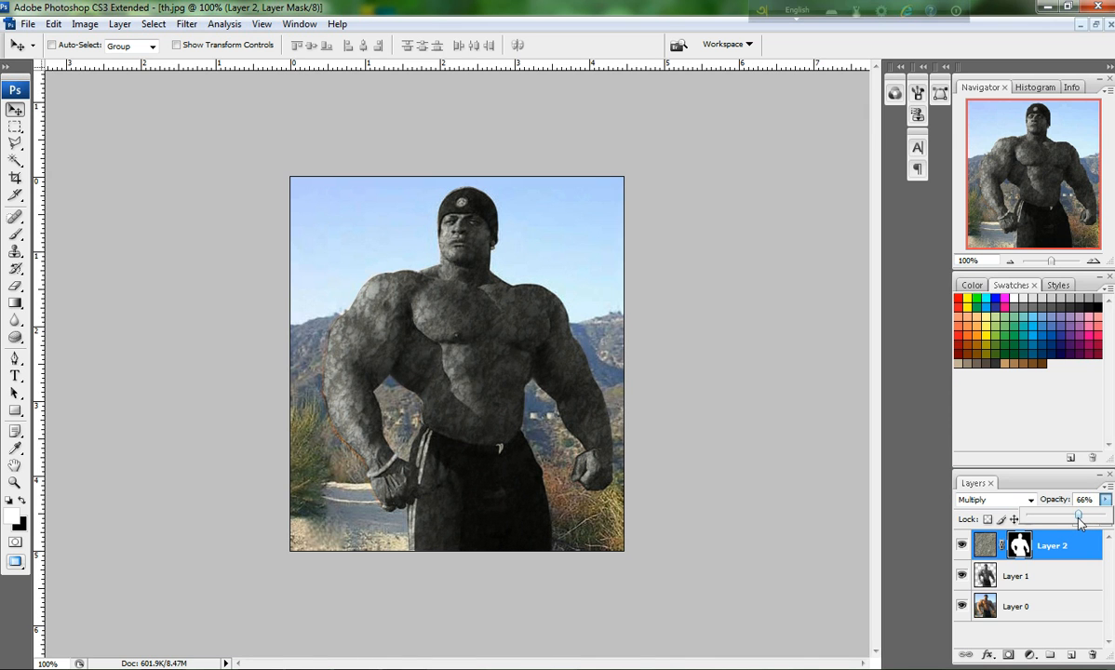
left_click_drag(1079, 523, 1081, 523)
left_click(714, 217)
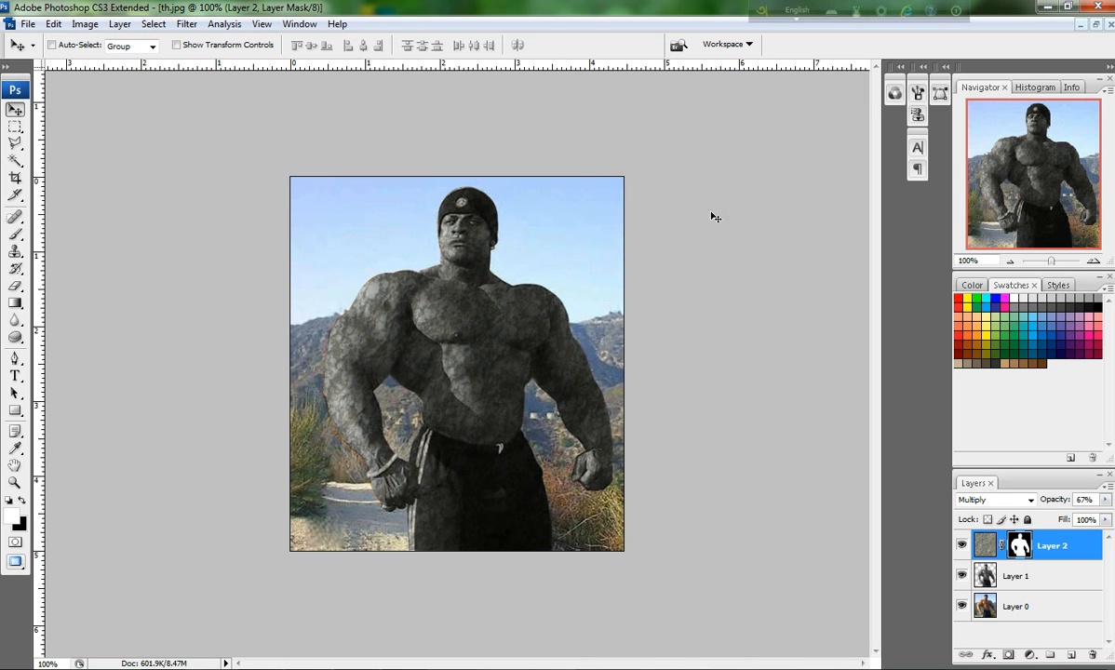